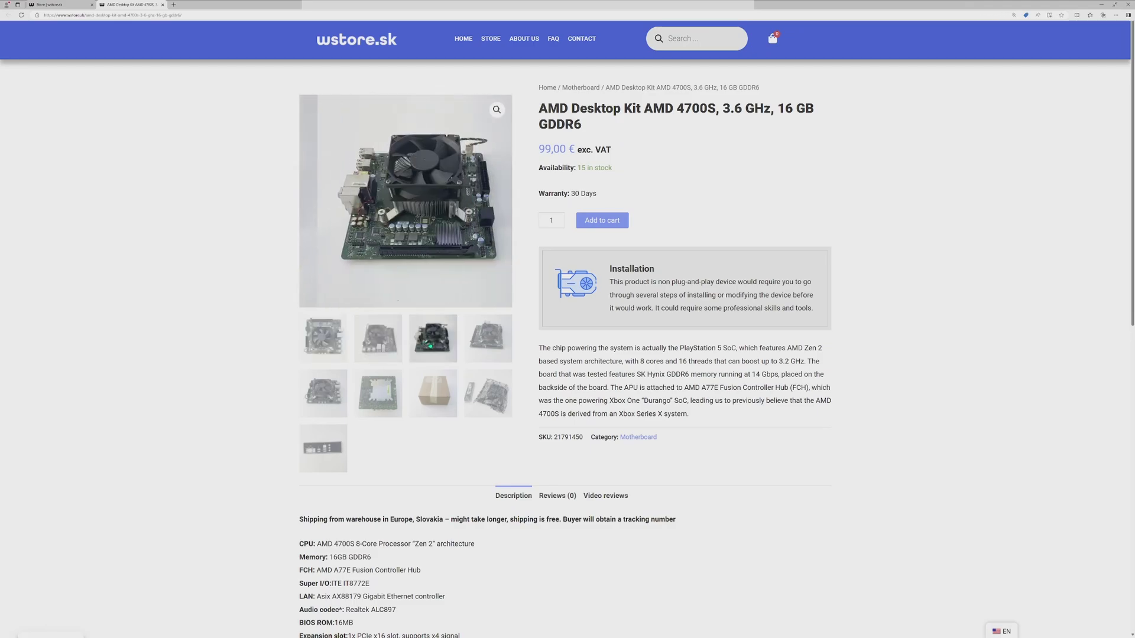
# Step: View the AMD 4700S Desktop Kit product photos, including the underside of the board and the I/O shield
pyautogui.click(464, 396)
pyautogui.click(449, 396)
pyautogui.click(330, 398)
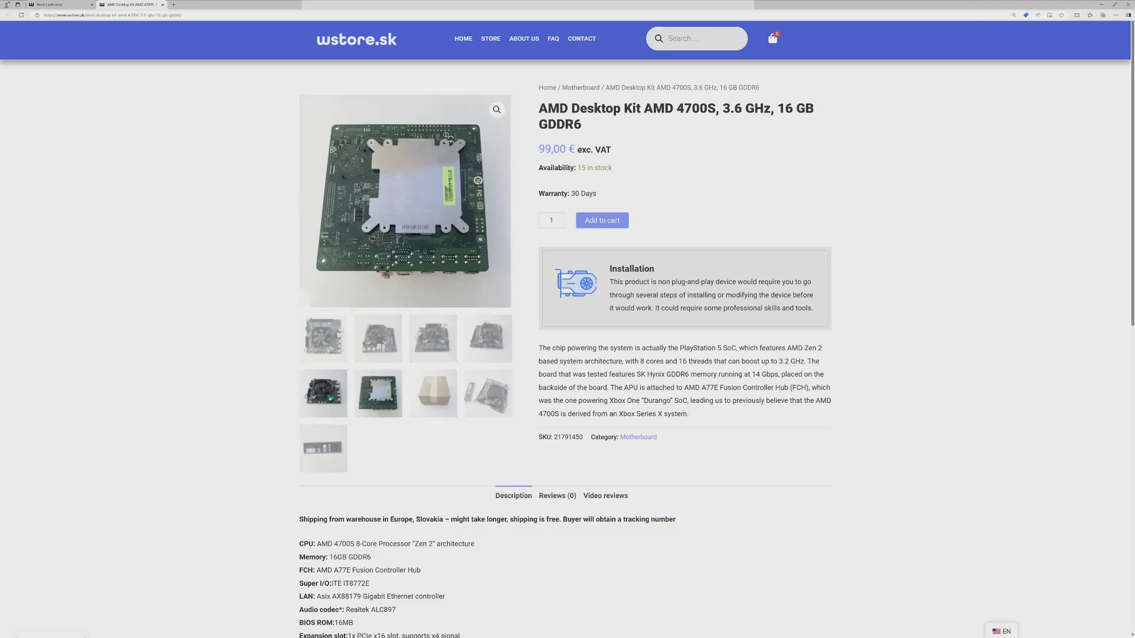
pyautogui.click(323, 449)
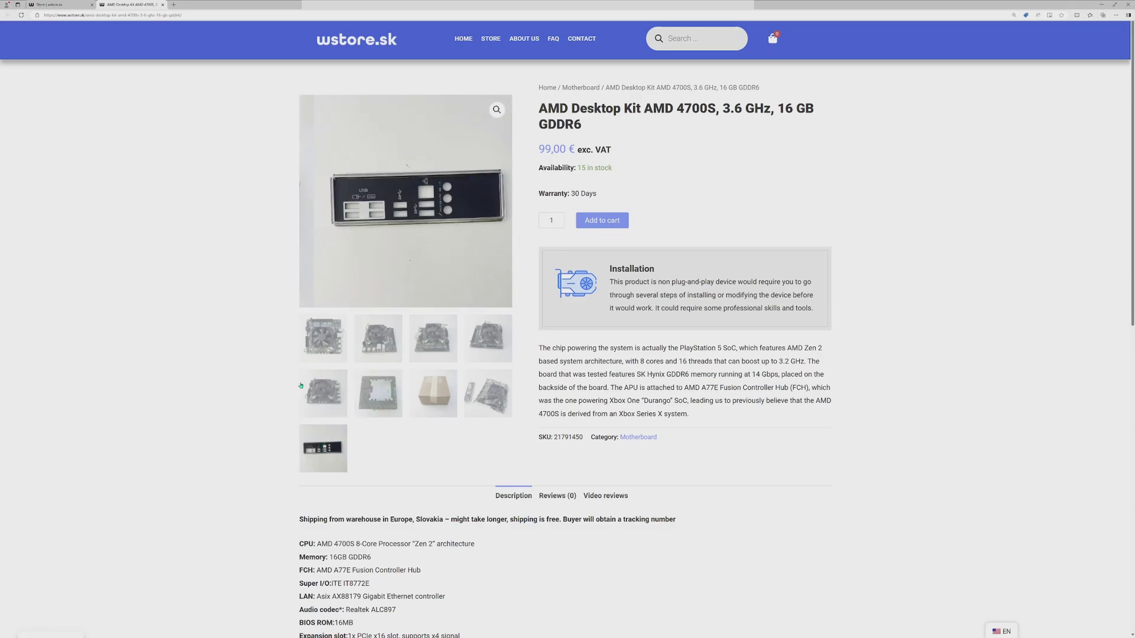
pyautogui.click(306, 354)
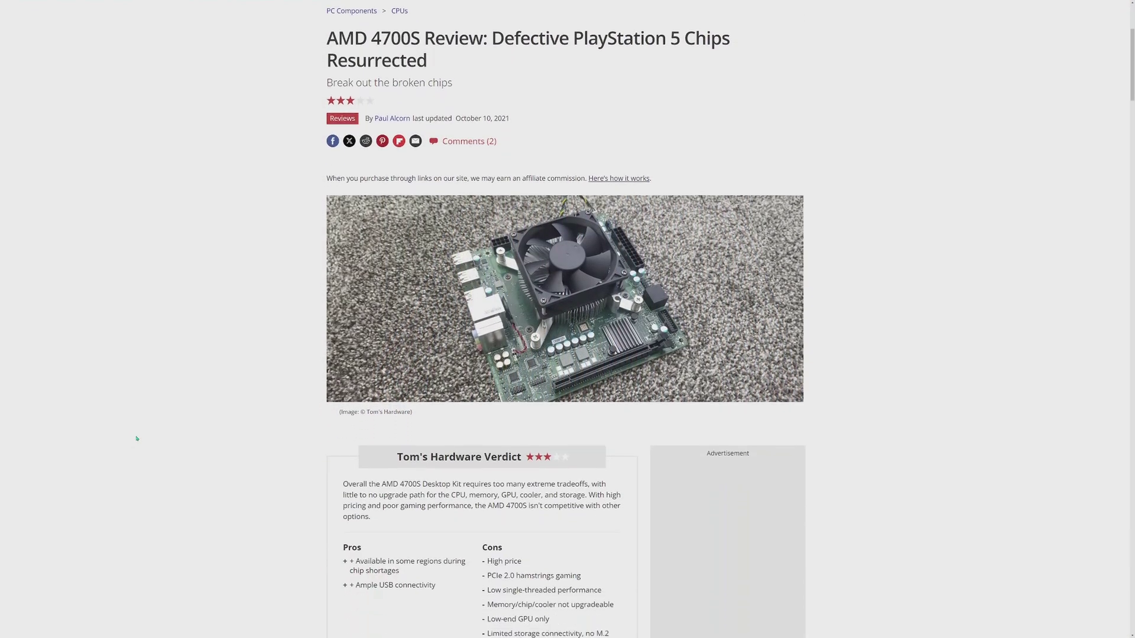
# Step: Read through the AMD 4700S review, from the verdict to the Desktop Kit specification table
pyautogui.scroll(-10, 136, 440)
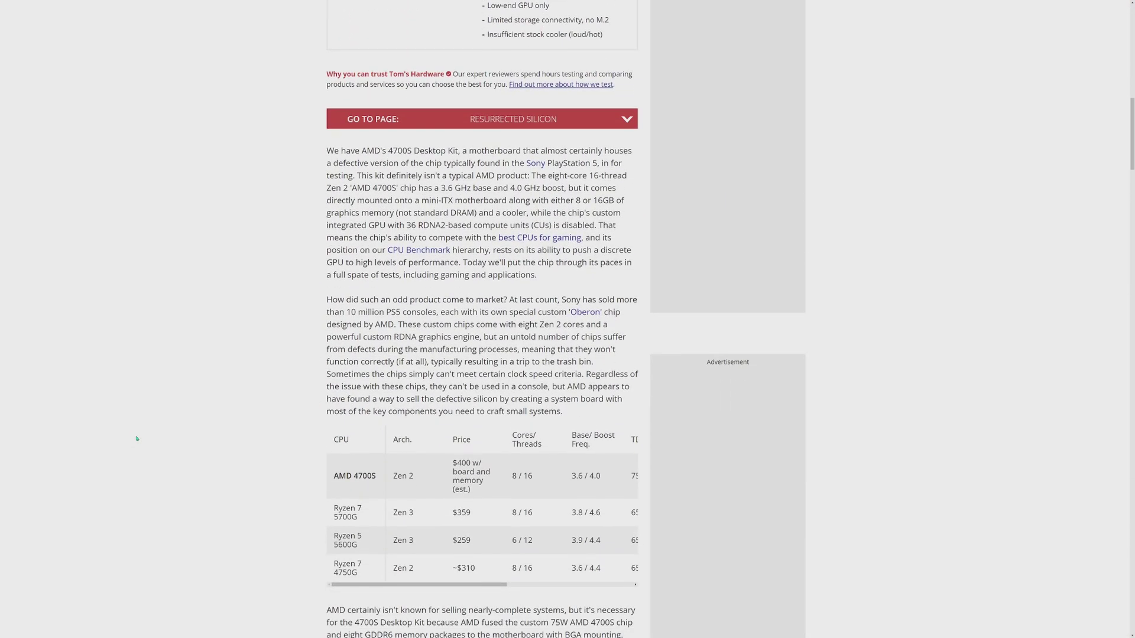
pyautogui.scroll(-6, 137, 438)
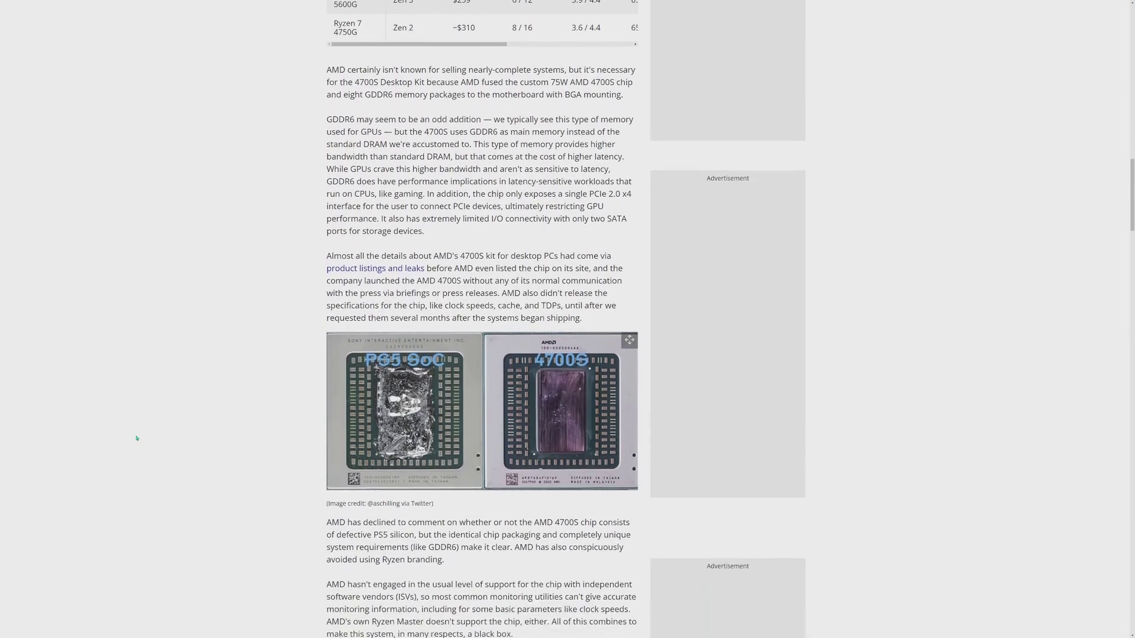
pyautogui.scroll(-5, 136, 438)
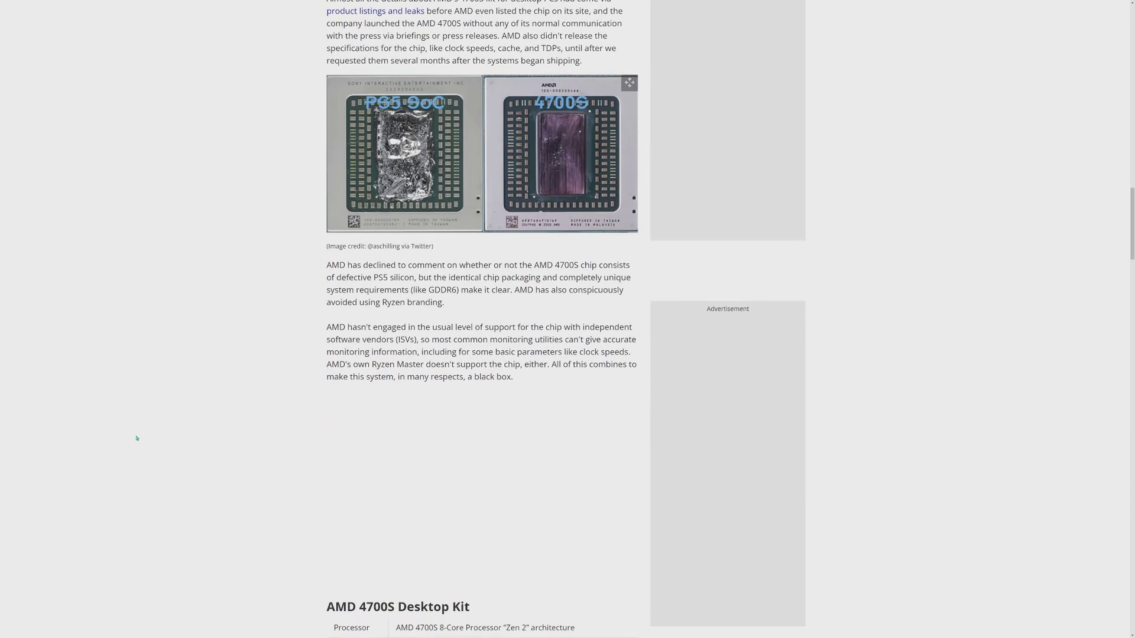
pyautogui.scroll(-6, 137, 438)
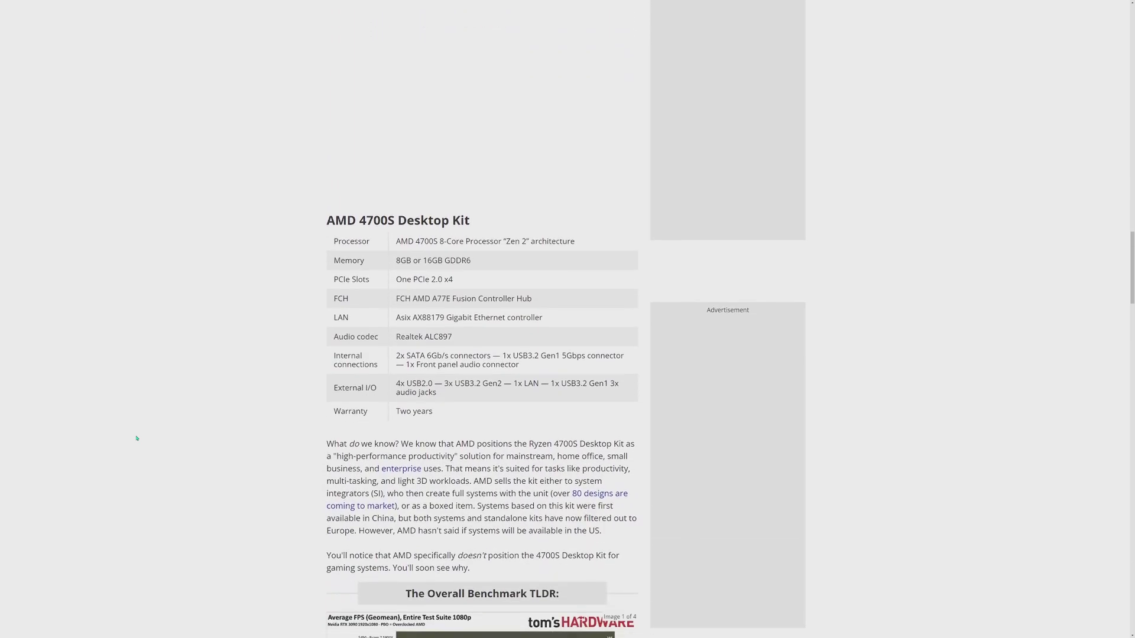
# Step: Review the overall benchmark charts for 1440p gaming, single-threaded and multi-threaded performance, and close the image gallery
pyautogui.scroll(-4, 137, 439)
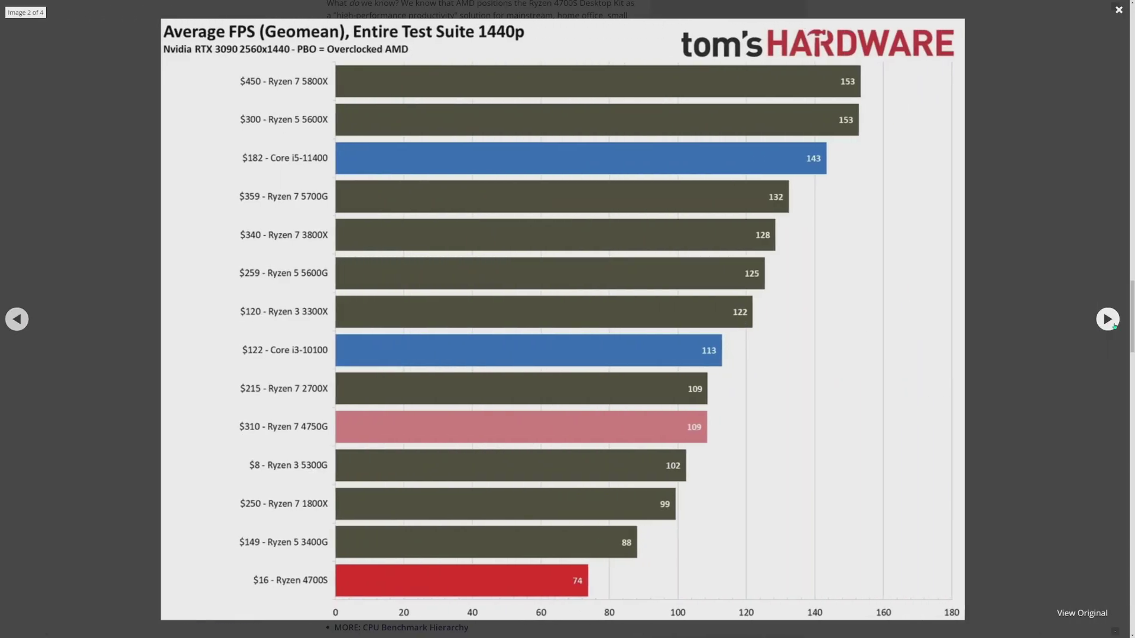
pyautogui.click(1114, 326)
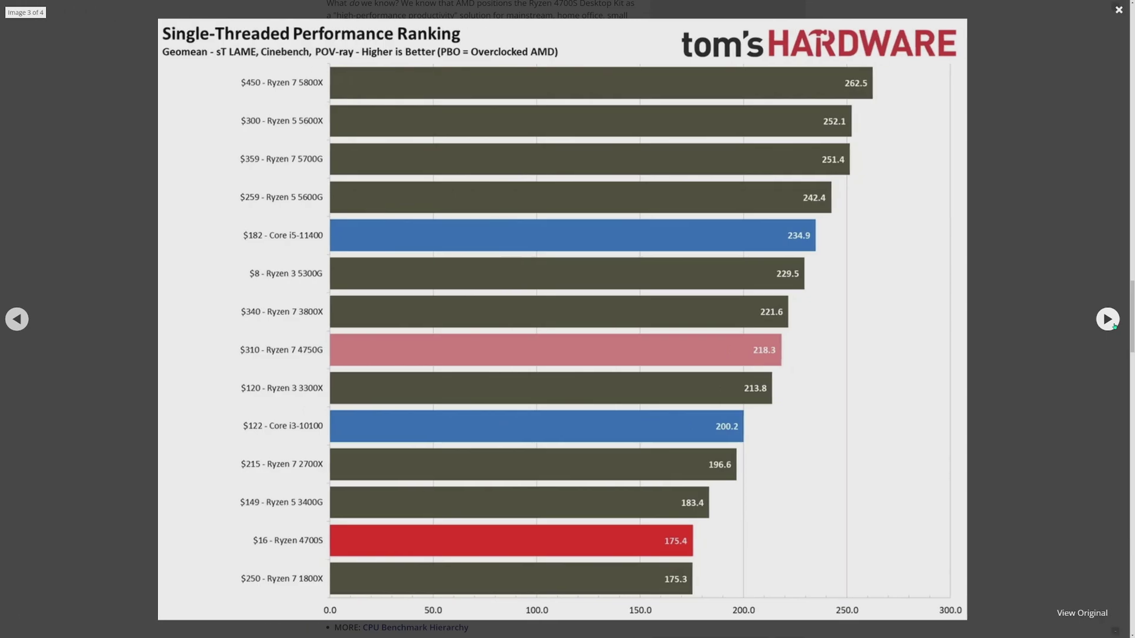
pyautogui.click(1114, 326)
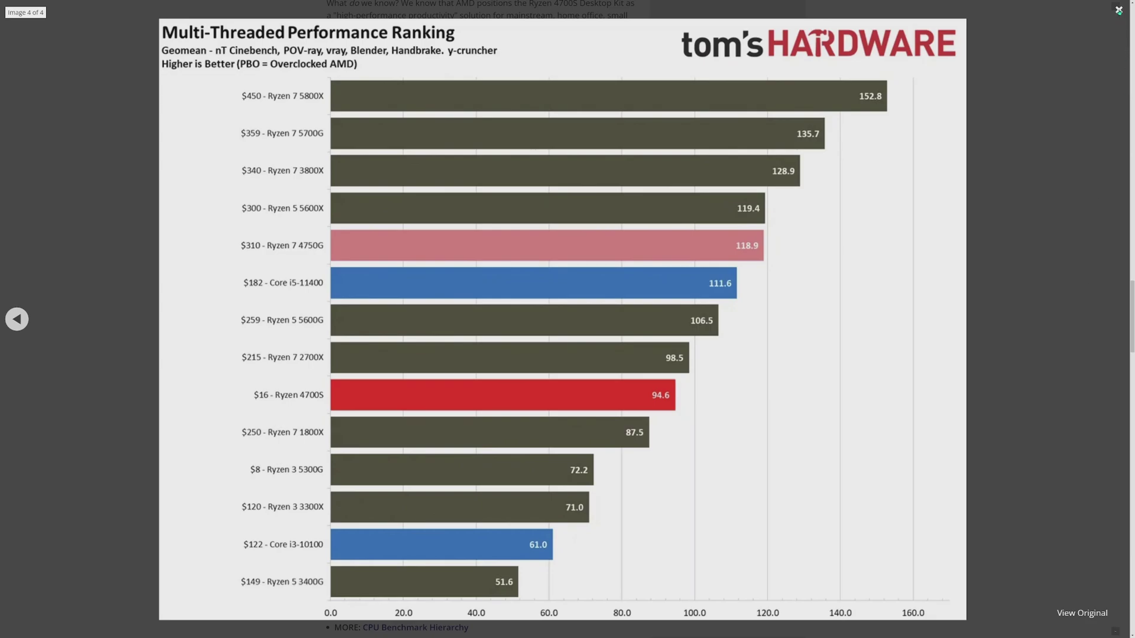
pyautogui.click(1119, 10)
pyautogui.scroll(-5, 831, 339)
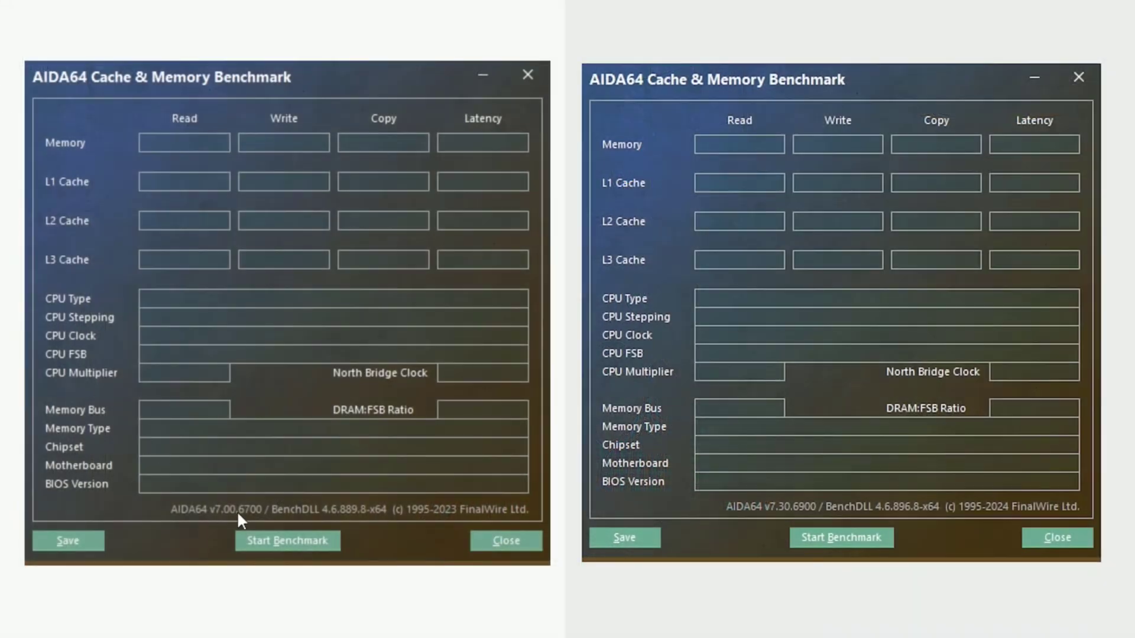
# Step: Start the AIDA64 Cache & Memory Benchmark on both systems
pyautogui.click(251, 539)
pyautogui.click(801, 540)
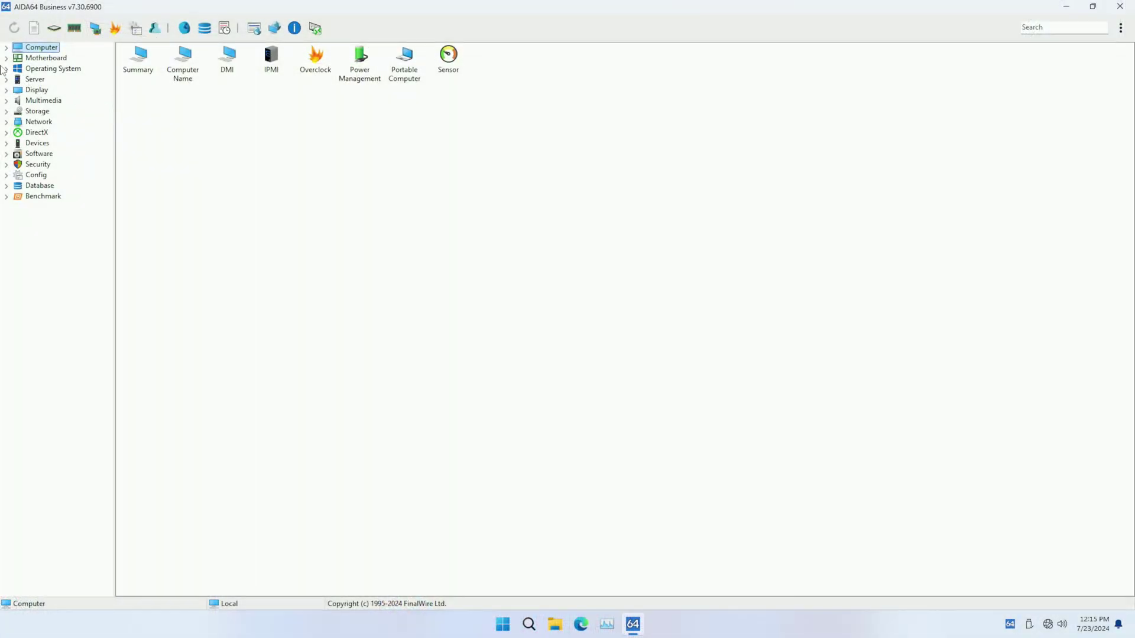
# Step: Inspect the motherboard's chipset information in AIDA64 and select the PCI-E 2.0 x4 port entry of the south bridge
pyautogui.click(6, 58)
pyautogui.click(47, 122)
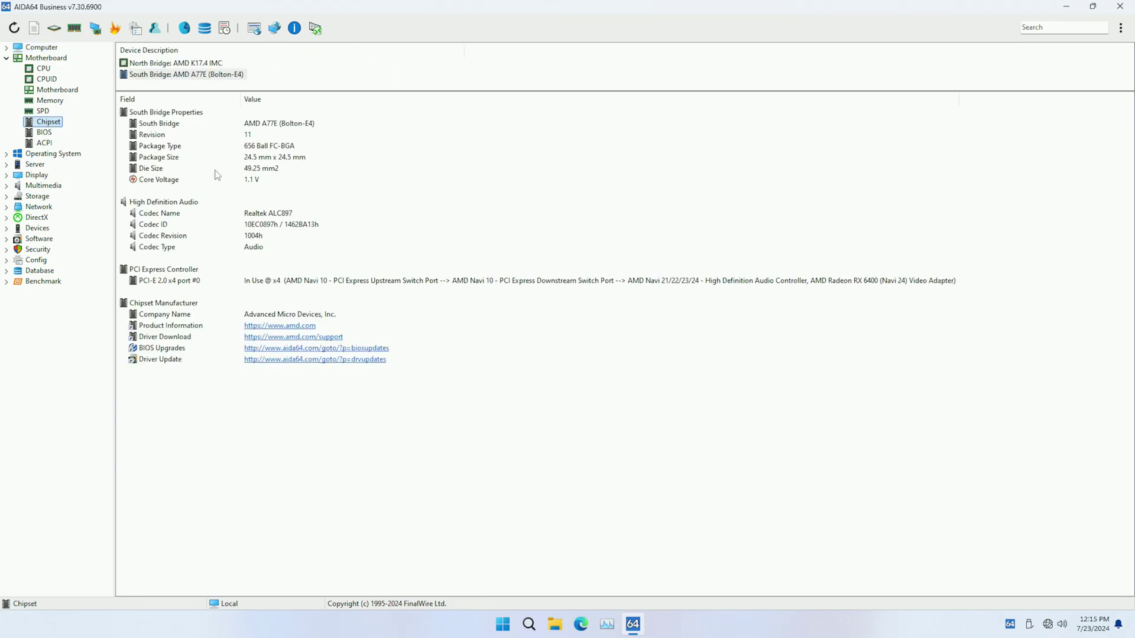
pyautogui.click(261, 283)
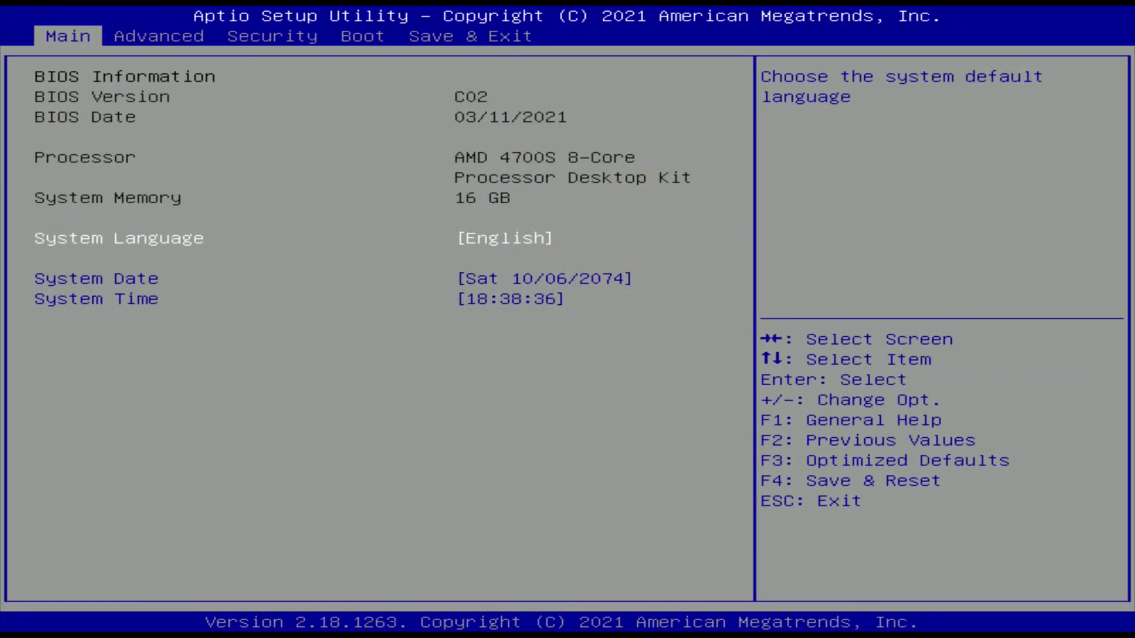
# Step: Check the AMD GOP driver's health details in the BIOS Advanced settings, and open the entry below Driver Health
pyautogui.press('Right')
pyautogui.press('Return')
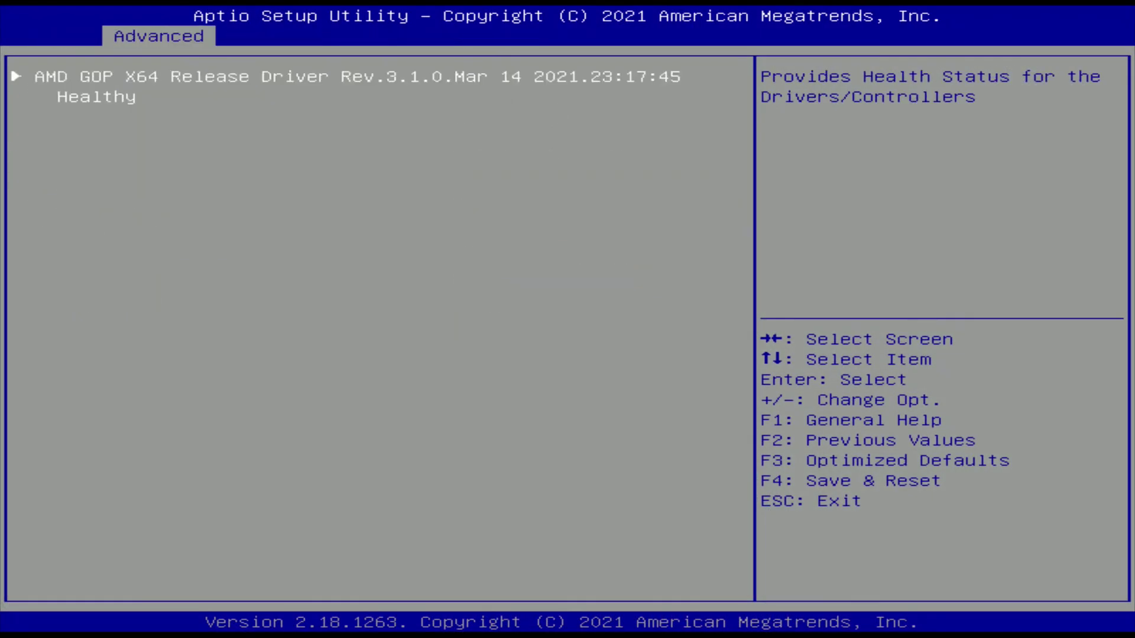
pyautogui.press('Return')
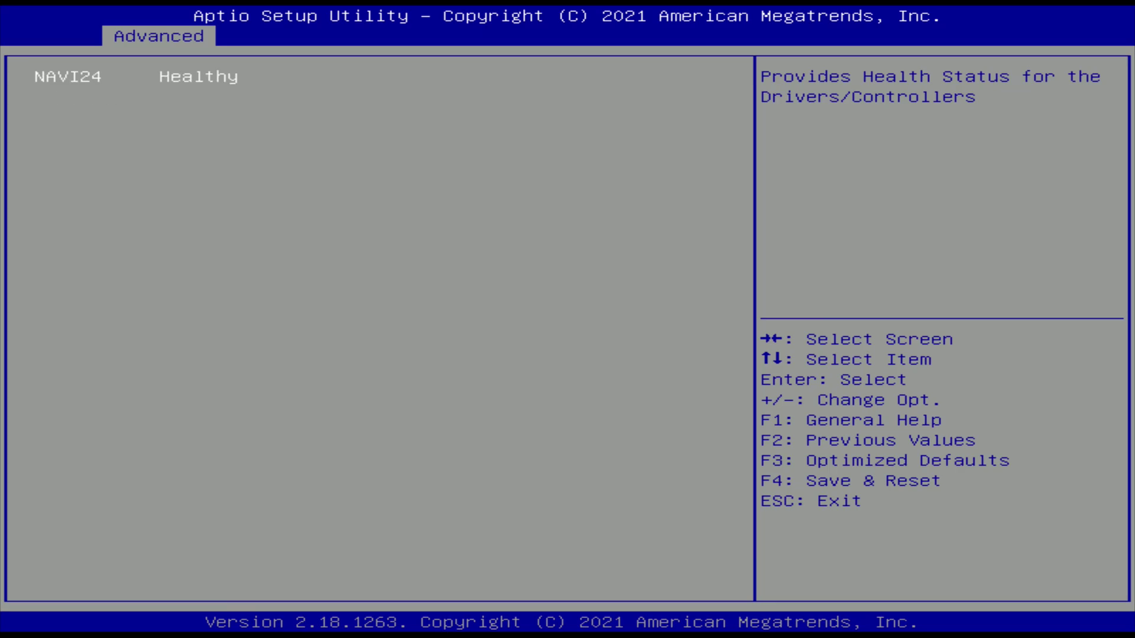
pyautogui.press('Escape')
pyautogui.press('Escape')
pyautogui.press('Down')
pyautogui.press('Return')
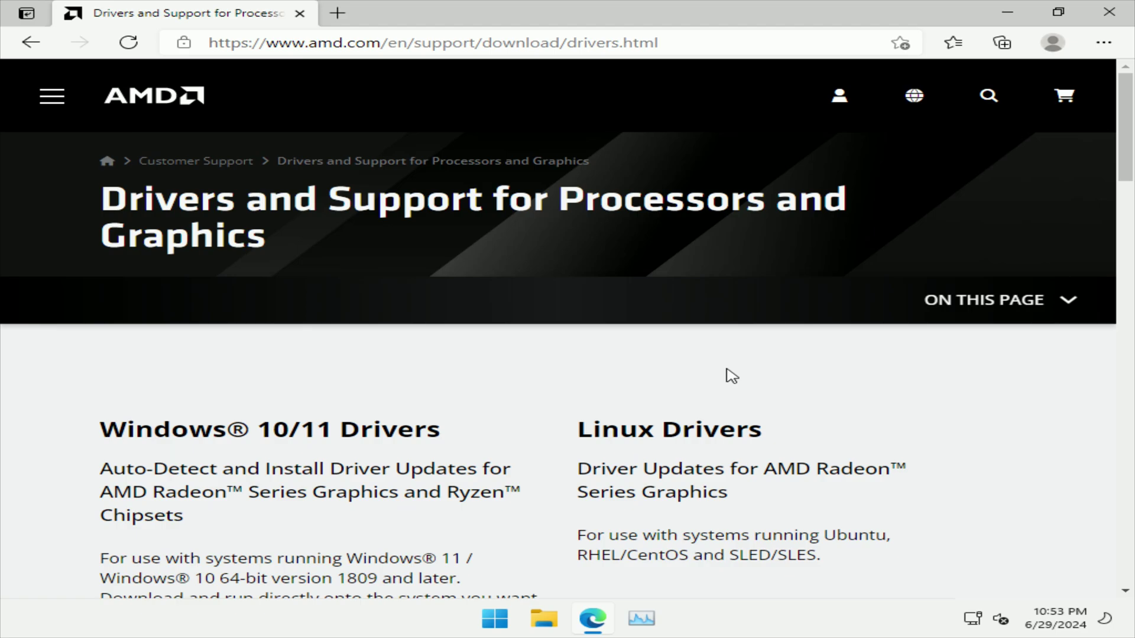
# Step: Find the AMD driver page by choosing Processors, Desktop Kits and AMD 4700S, and submit the selection
pyautogui.scroll(-5, 732, 376)
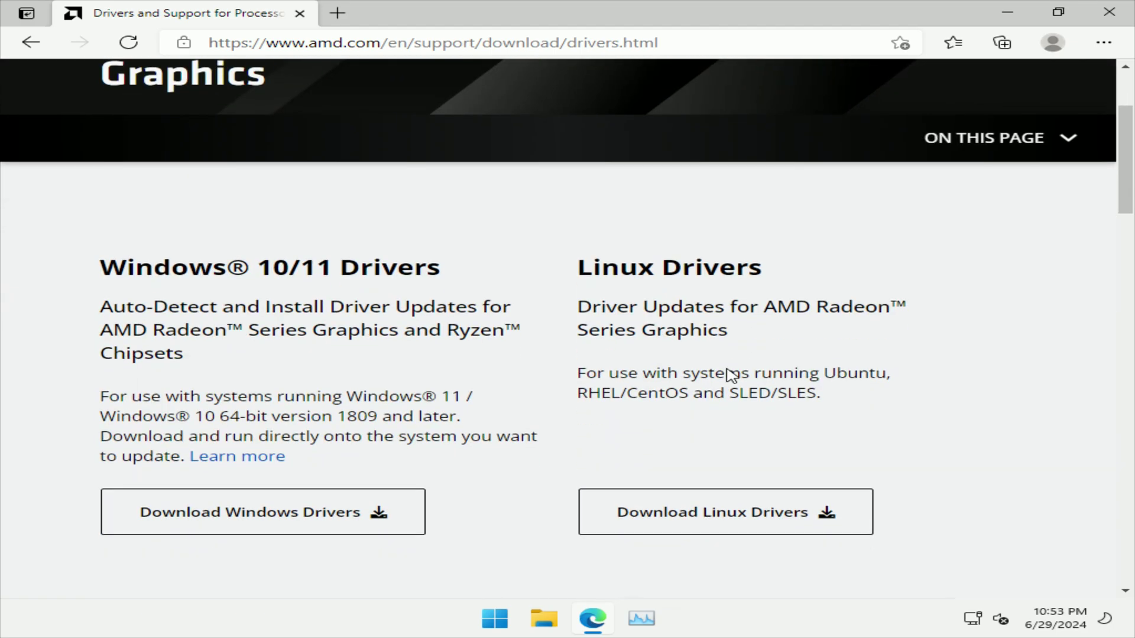
pyautogui.scroll(-4, 503, 352)
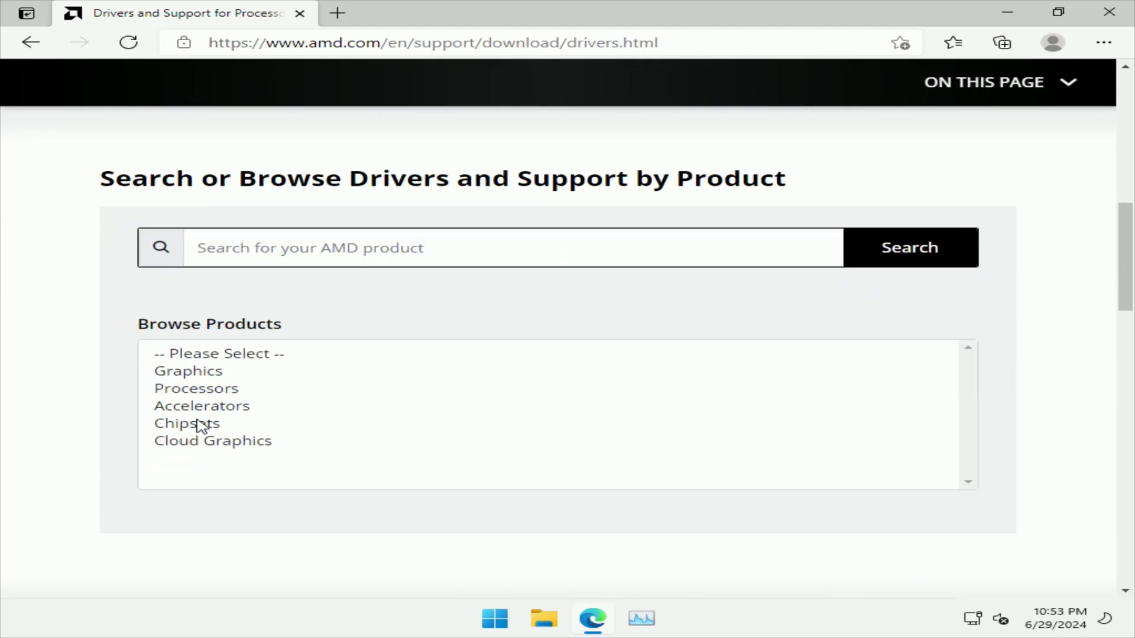
pyautogui.click(218, 390)
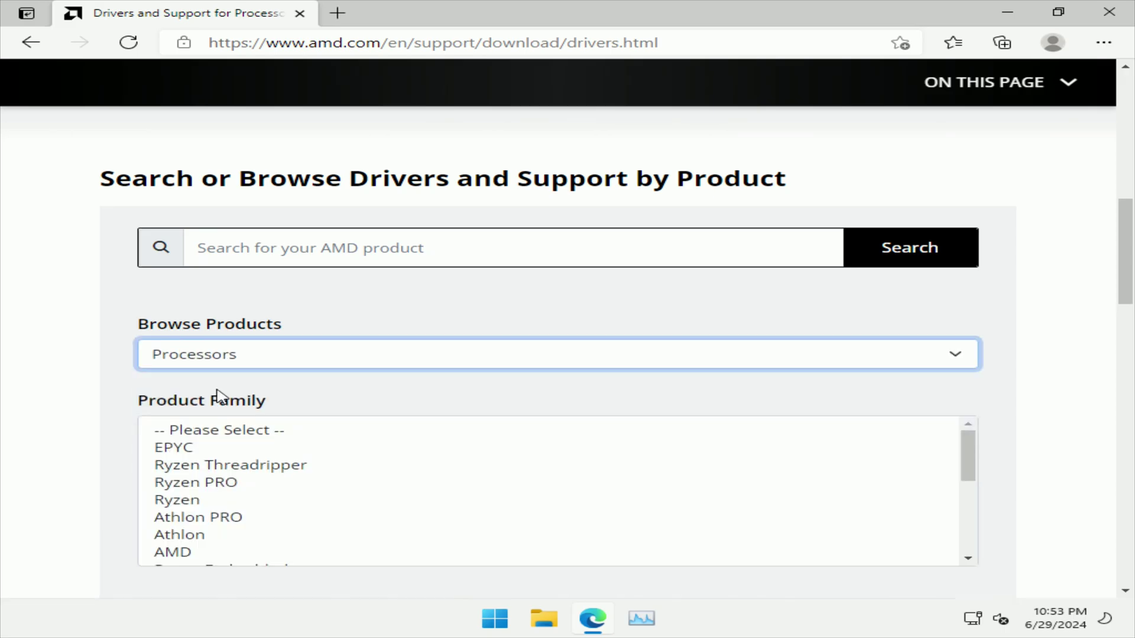
pyautogui.scroll(-1, 120, 412)
pyautogui.scroll(-1, 185, 408)
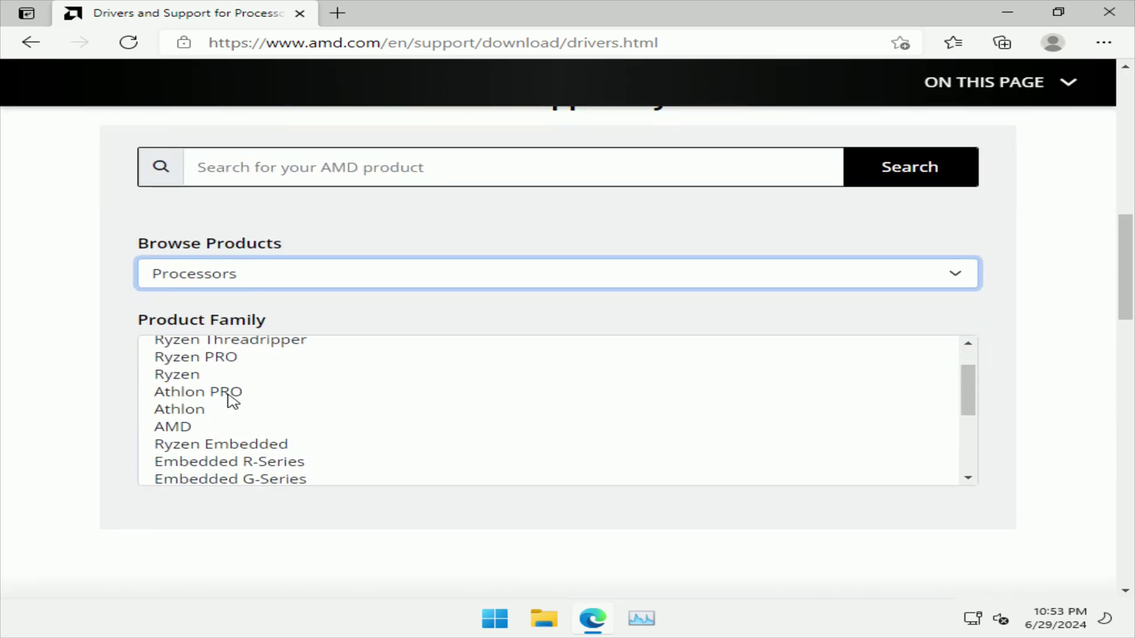
pyautogui.scroll(-1, 233, 401)
pyautogui.click(220, 477)
pyautogui.click(177, 446)
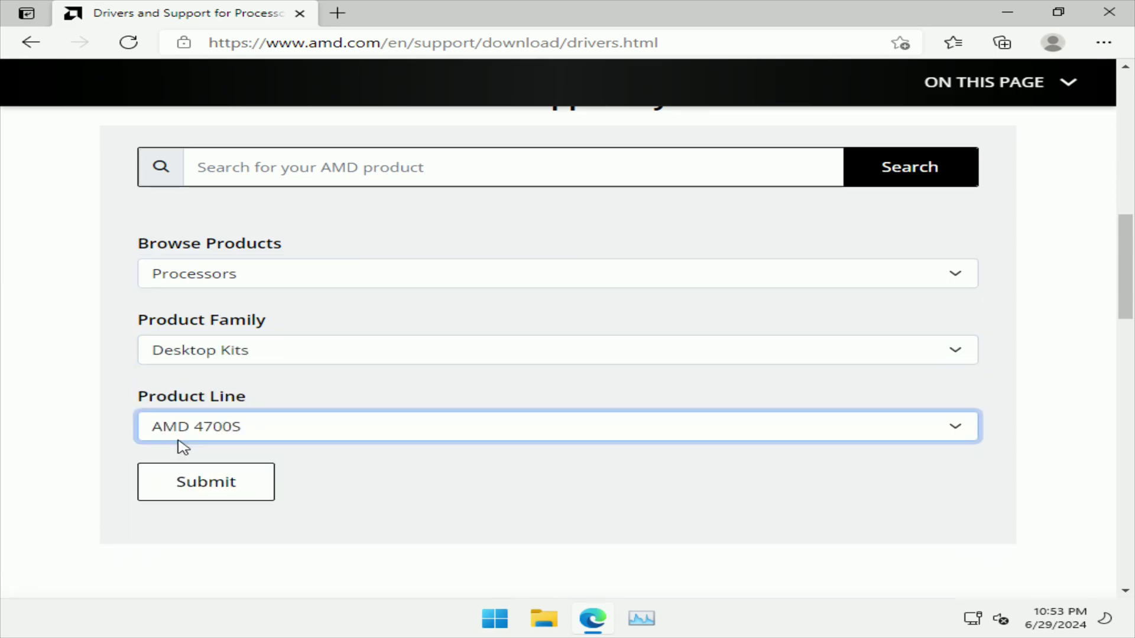
pyautogui.click(198, 483)
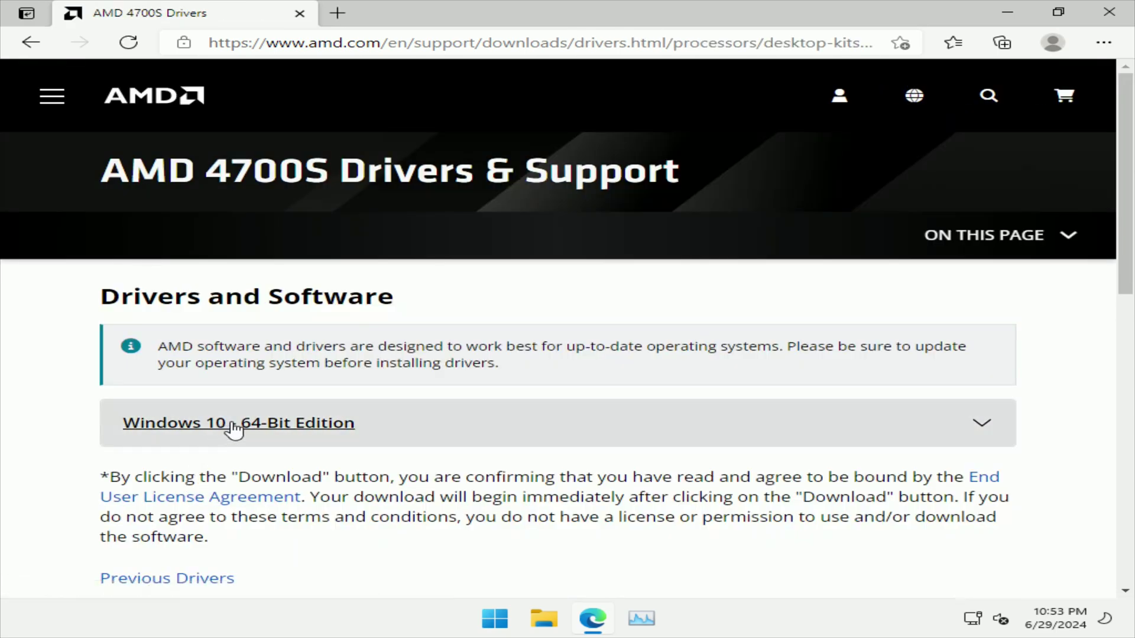
# Step: Expand the Windows 10 - 64-Bit Edition drivers and download the System & Chipset Driver
pyautogui.click(989, 434)
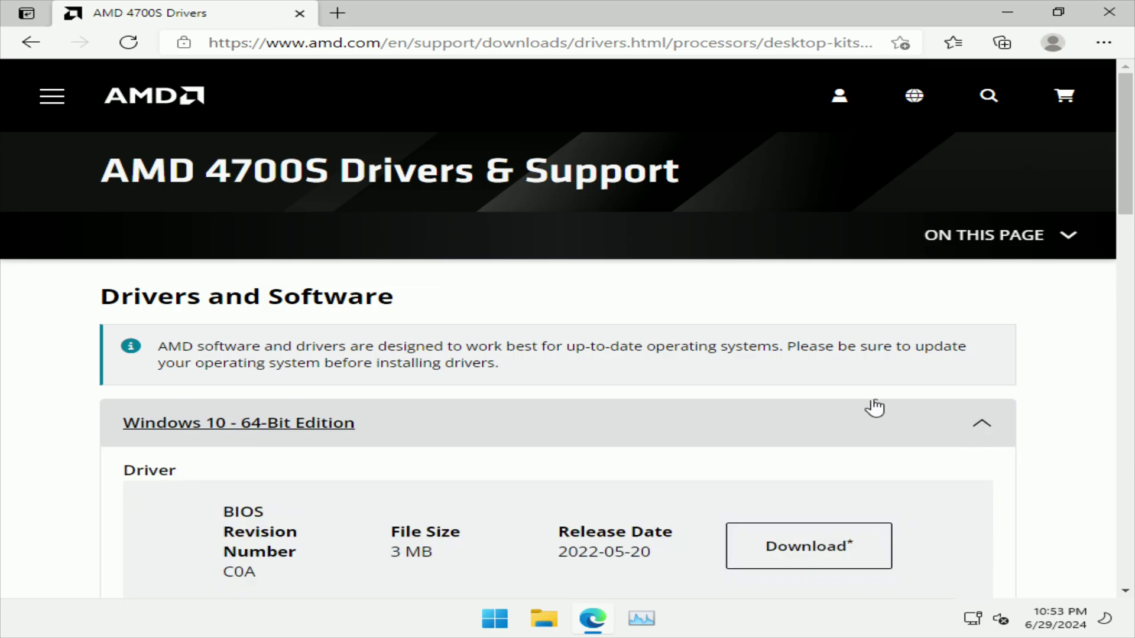
pyautogui.scroll(-7, 739, 354)
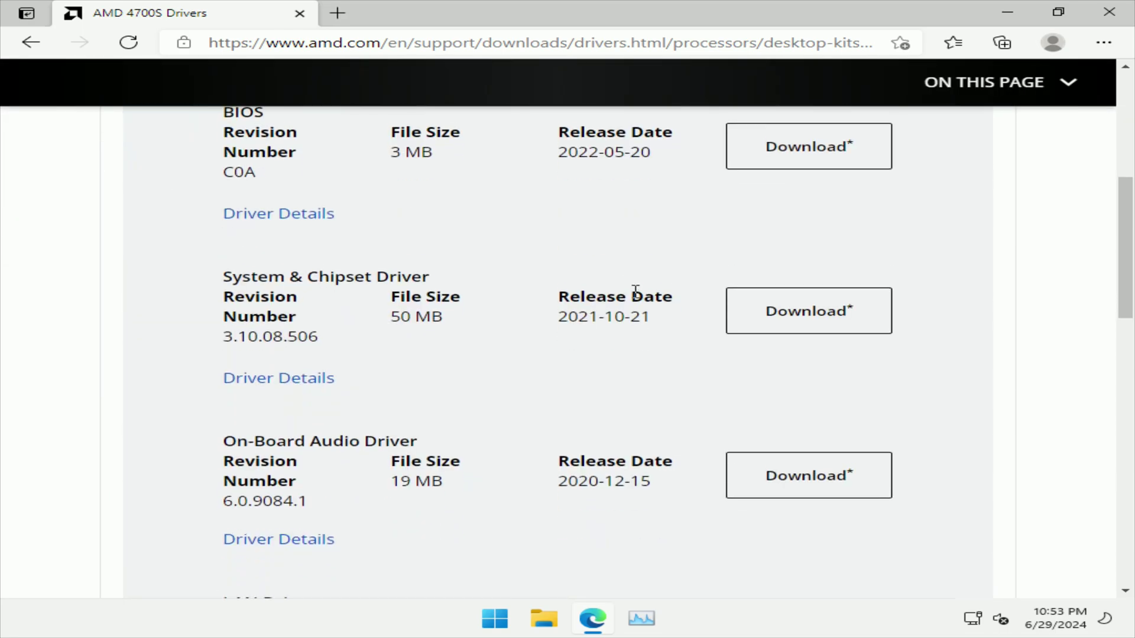
pyautogui.click(820, 330)
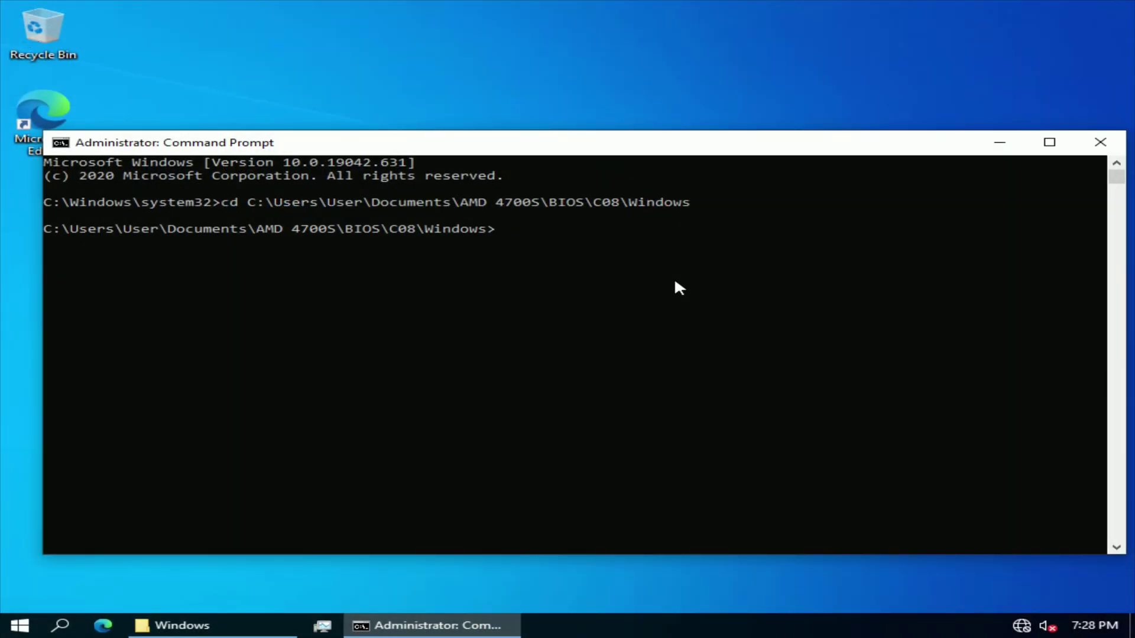
# Step: Run FLASH.BAT in the C08 Windows folder and choose option E to update the entire ROM
pyautogui.write('FLASH.BAT')
pyautogui.press('Return')
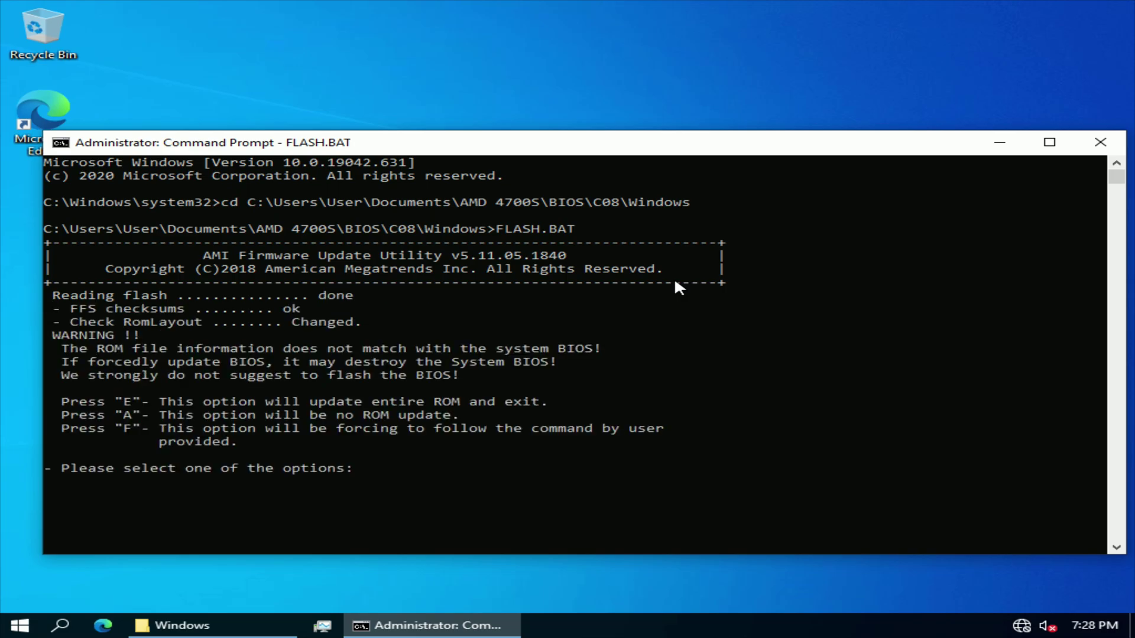
pyautogui.write('e')
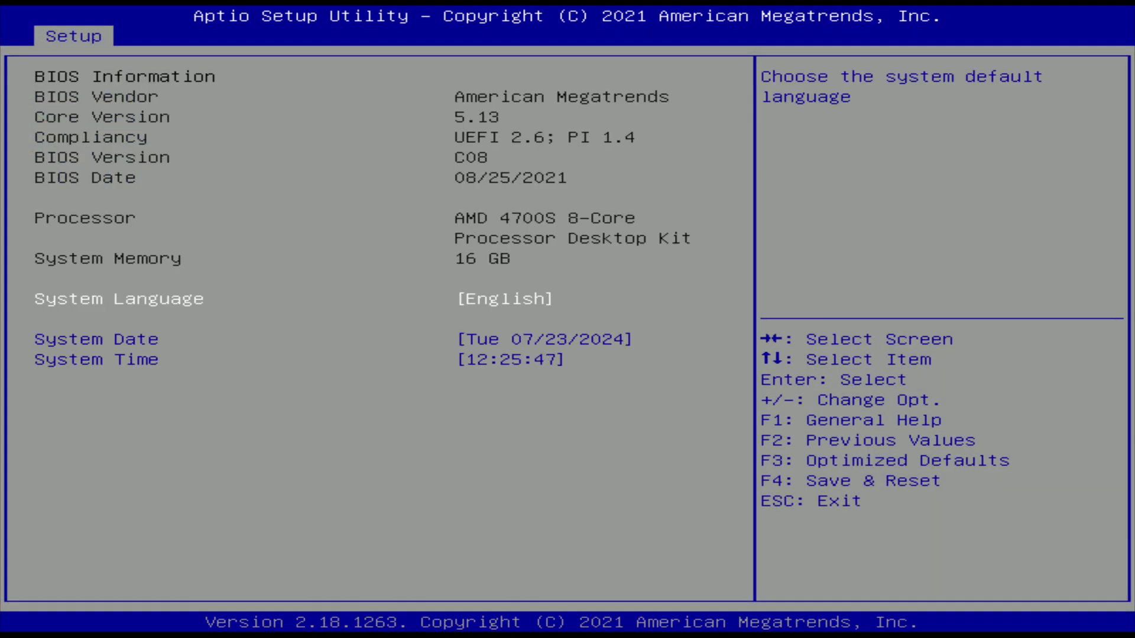
# Step: Examine the ACPI Settings in the BIOS Advanced section, including the available ACPI Sleep State options
pyautogui.press('Right')
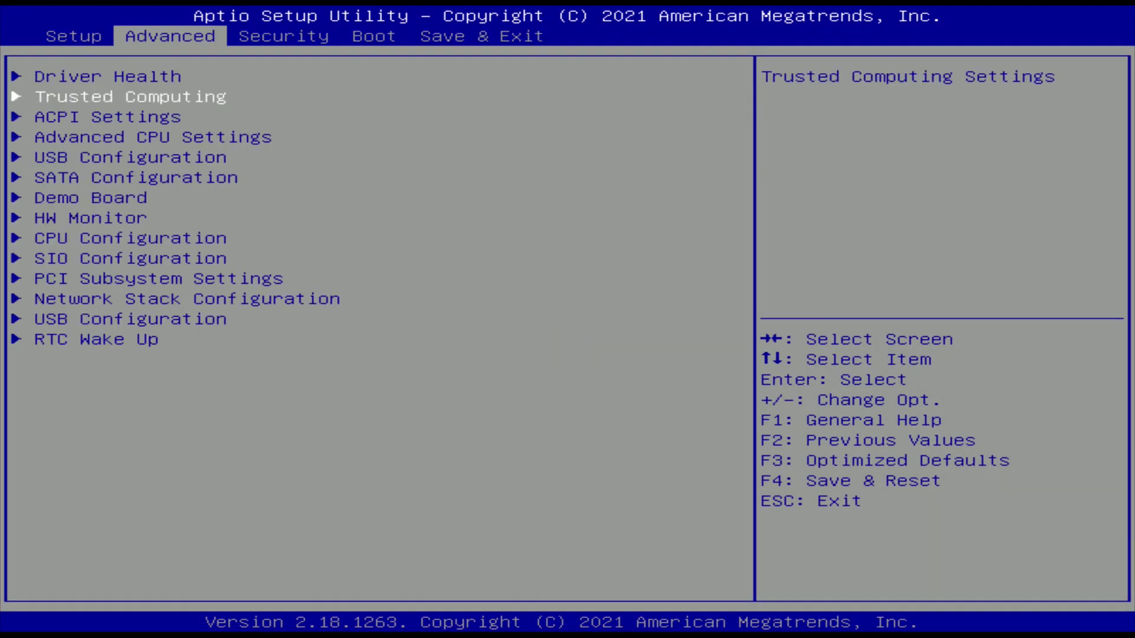
pyautogui.press('Up')
pyautogui.press('Up')
pyautogui.press('Up')
pyautogui.press('Up')
pyautogui.press('Up')
pyautogui.press('Up')
pyautogui.press('Up')
pyautogui.press('Up')
pyautogui.press('Down')
pyautogui.press('Down')
pyautogui.press('Return')
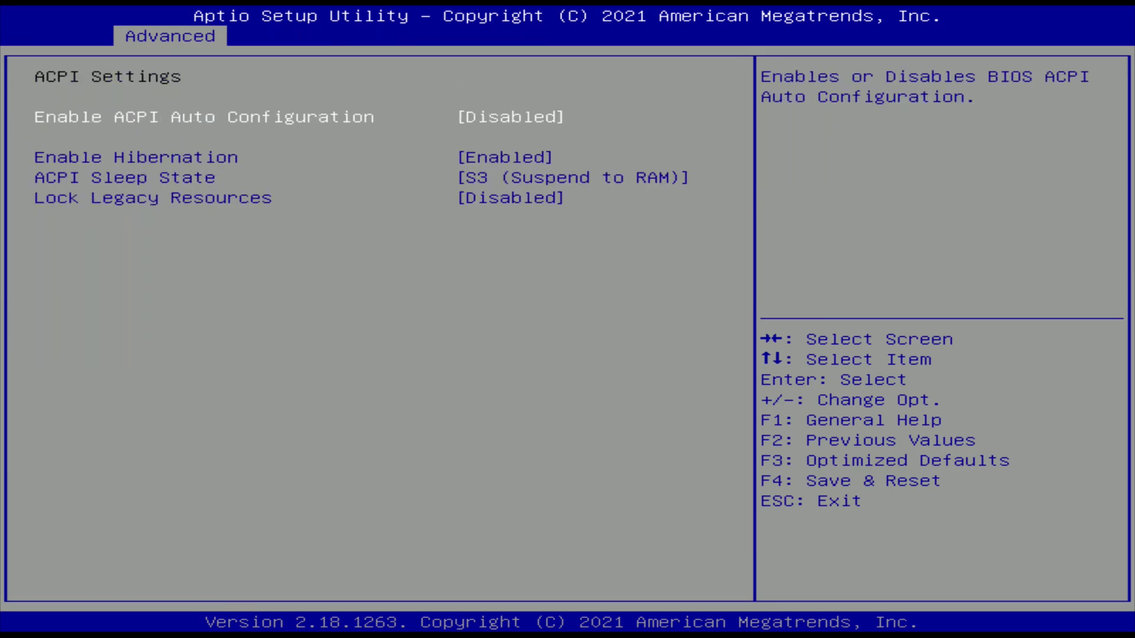
pyautogui.press('Down')
pyautogui.press('Down')
pyautogui.press('Return')
pyautogui.press('Escape')
# Step: Examine the Advanced CPU Settings, including the options for SVM Mode and IOMMU
pyautogui.press('Up')
pyautogui.press('Down')
pyautogui.press('Down')
pyautogui.press('Return')
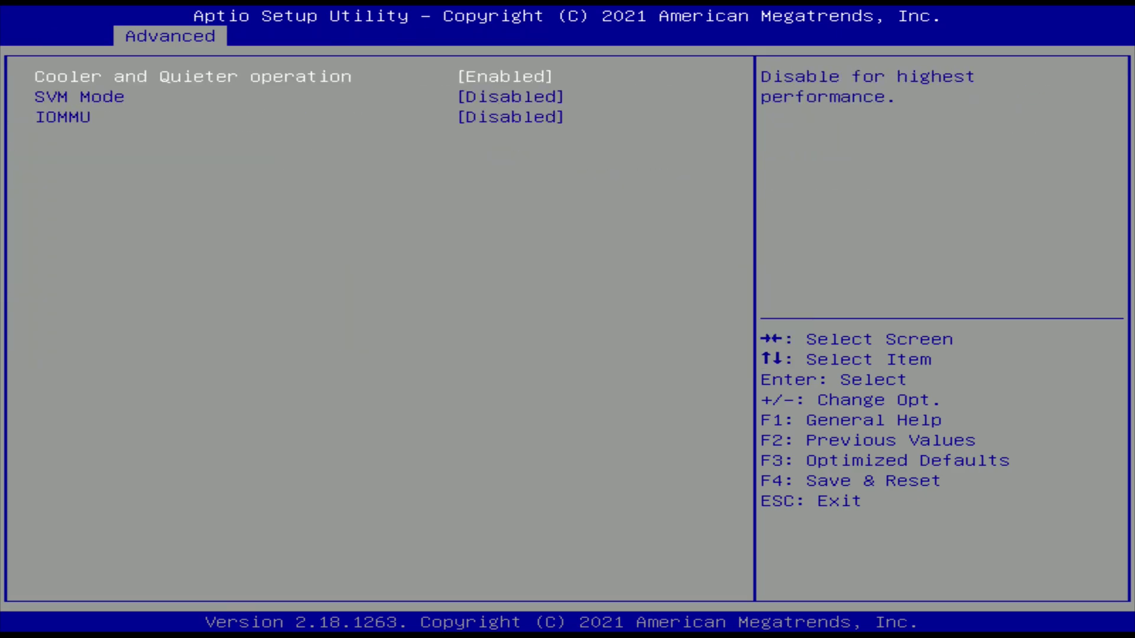
pyautogui.press('Down')
pyautogui.press('Return')
pyautogui.press('Escape')
pyautogui.press('Down')
pyautogui.press('Return')
pyautogui.press('Escape')
pyautogui.press('Escape')
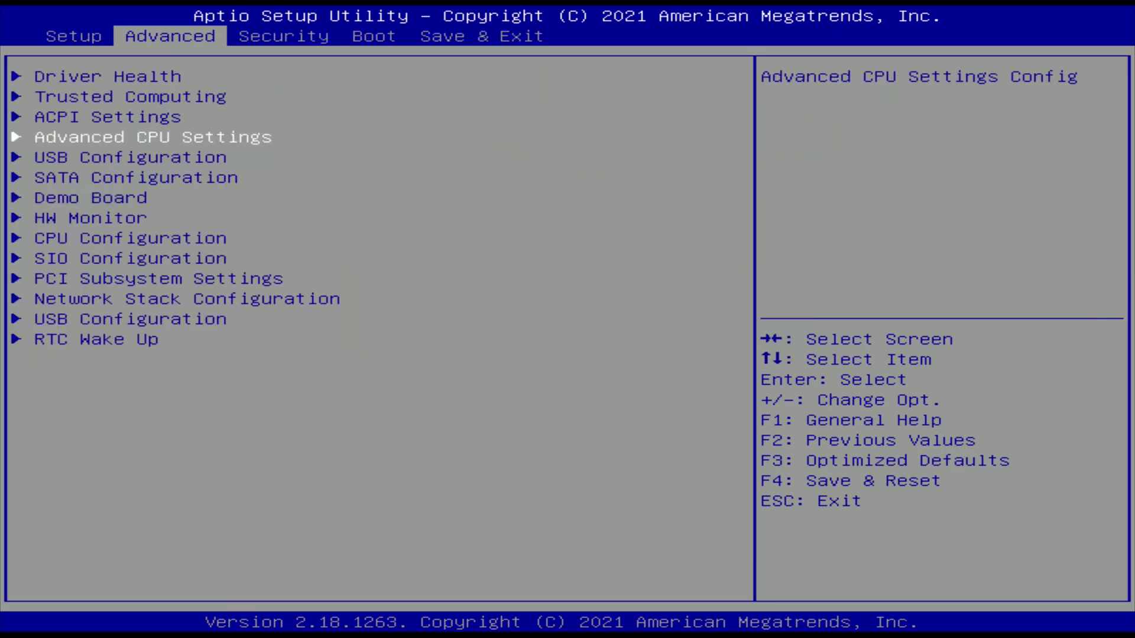
# Step: Look through the first USB Configuration page and the SATA Configuration page
pyautogui.press('Down')
pyautogui.press('Return')
pyautogui.press('Escape')
pyautogui.press('Down')
pyautogui.press('Return')
pyautogui.press('Escape')
# Step: Examine the Demo Board options for Onboard PCIE LAN PXE ROM and AMD CRB EHCI Debug port switch
pyautogui.press('Down')
pyautogui.press('Return')
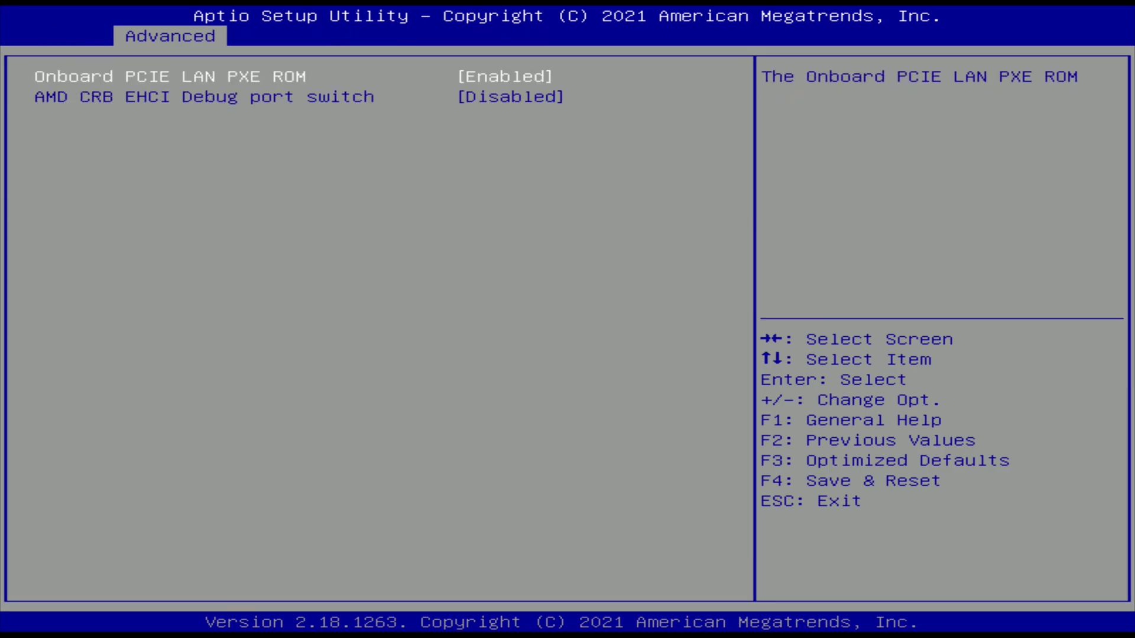
pyautogui.press('Return')
pyautogui.press('Escape')
pyautogui.press('Down')
pyautogui.press('Return')
pyautogui.press('Escape')
pyautogui.press('Escape')
# Step: Check the temperatures, fan speeds and voltages in HW Monitor
pyautogui.press('Down')
pyautogui.press('Return')
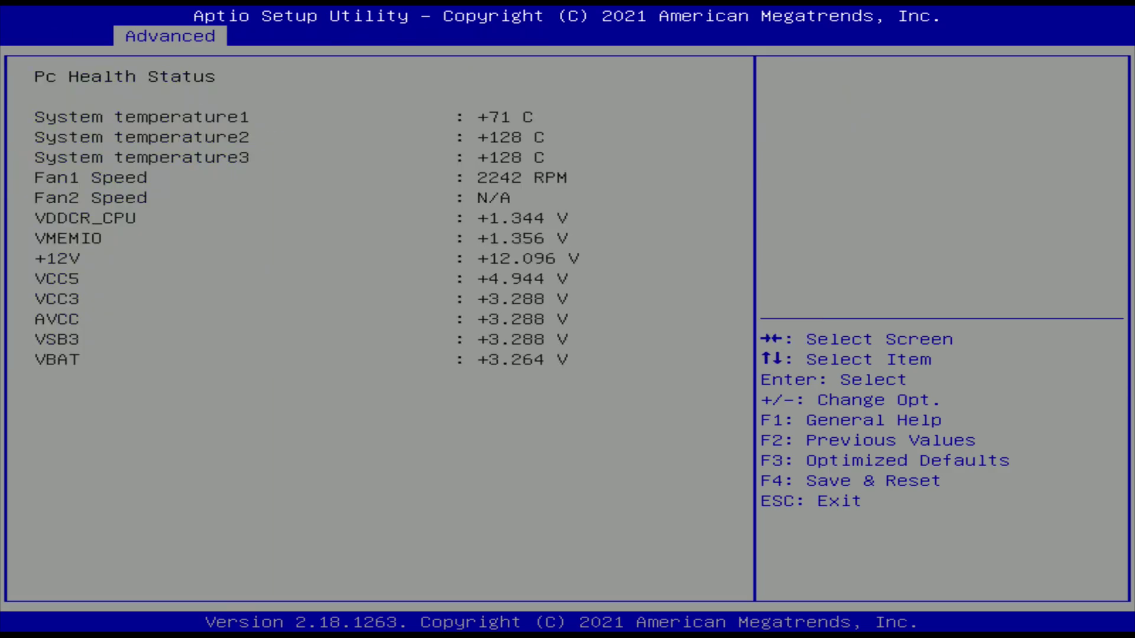
pyautogui.press('Escape')
# Step: Examine the CPU Configuration page and its Node 0 Information
pyautogui.press('Down')
pyautogui.press('Return')
pyautogui.press('Down')
pyautogui.press('Down')
pyautogui.press('Down')
pyautogui.press('Return')
pyautogui.press('Escape')
pyautogui.press('Escape')
# Step: Examine the PCI Subsystem Settings and open the PCI Express Settings inside them
pyautogui.press('Down')
pyautogui.press('Down')
pyautogui.press('Return')
pyautogui.press('Down')
pyautogui.press('Down')
pyautogui.press('Down')
pyautogui.press('Down')
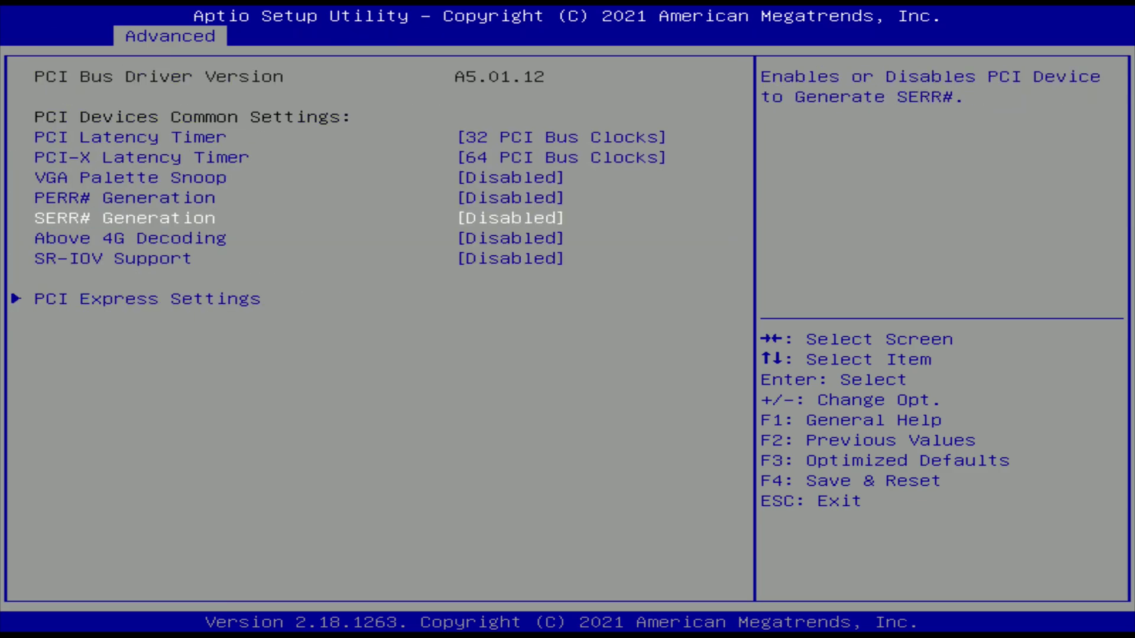
pyautogui.press('Down')
pyautogui.press('Down')
pyautogui.press('Down')
pyautogui.press('Return')
pyautogui.press('Escape')
pyautogui.press('Escape')
# Step: View the Network Stack Configuration page
pyautogui.press('Down')
pyautogui.press('Return')
pyautogui.press('Escape')
# Step: Examine the second USB Configuration page, including the options for the JMicron Tech mass storage device
pyautogui.press('Down')
pyautogui.press('Return')
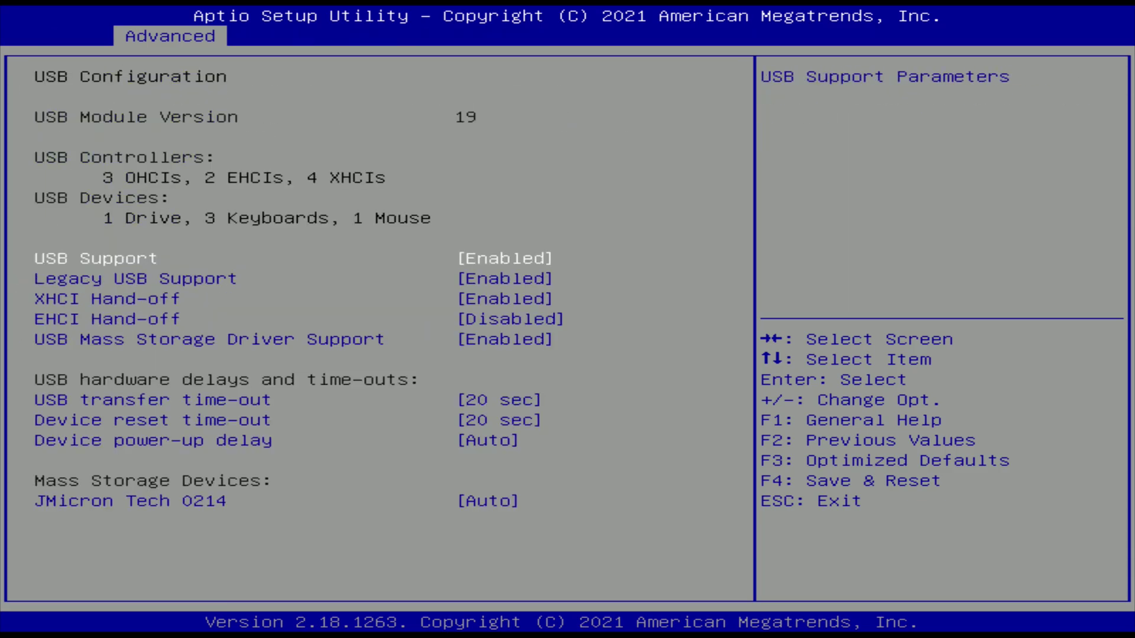
pyautogui.press('Down')
pyautogui.press('Down')
pyautogui.press('Down')
pyautogui.press('Down')
pyautogui.press('Down')
pyautogui.press('Down')
pyautogui.press('Down')
pyautogui.press('Down')
pyautogui.press('Return')
pyautogui.press('Escape')
pyautogui.press('Escape')
# Step: Open the PPC Adjustment options in CPU Configuration
pyautogui.press('Down')
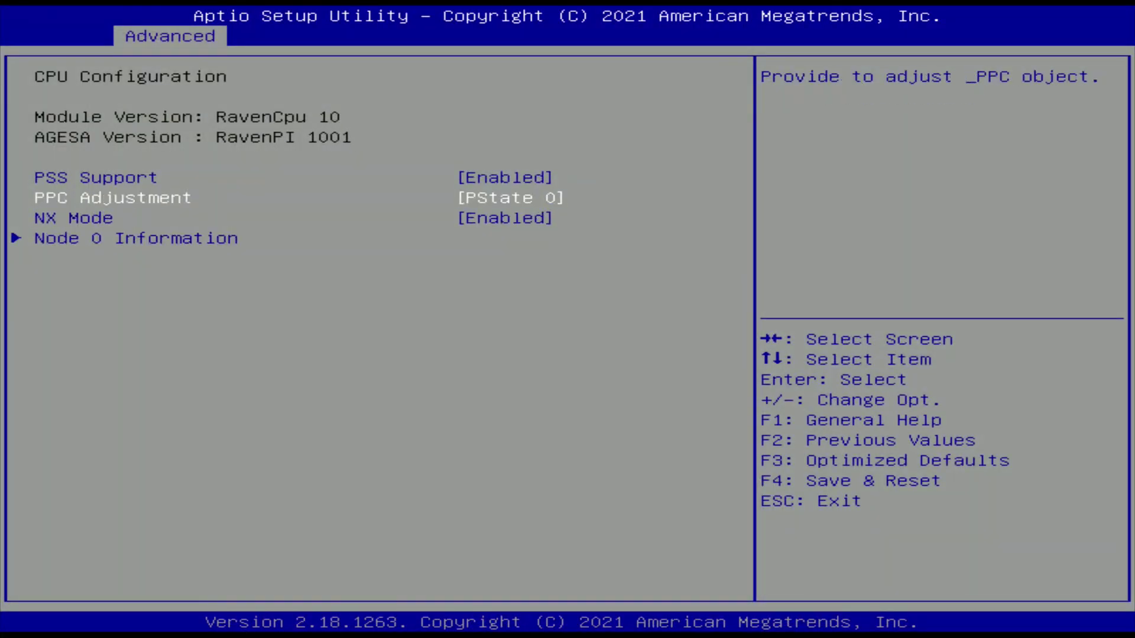
pyautogui.press('Return')
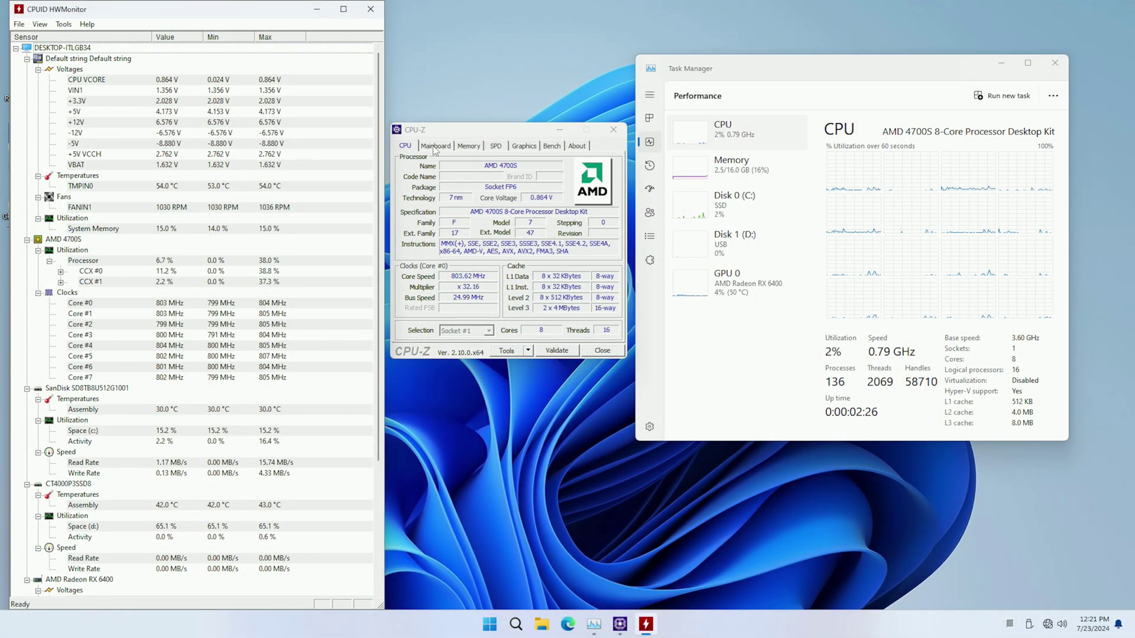
# Step: Review the mainboard, memory, SPD and graphics information in CPU-Z, and open its benchmark section
pyautogui.click(434, 146)
pyautogui.click(469, 146)
pyautogui.click(495, 147)
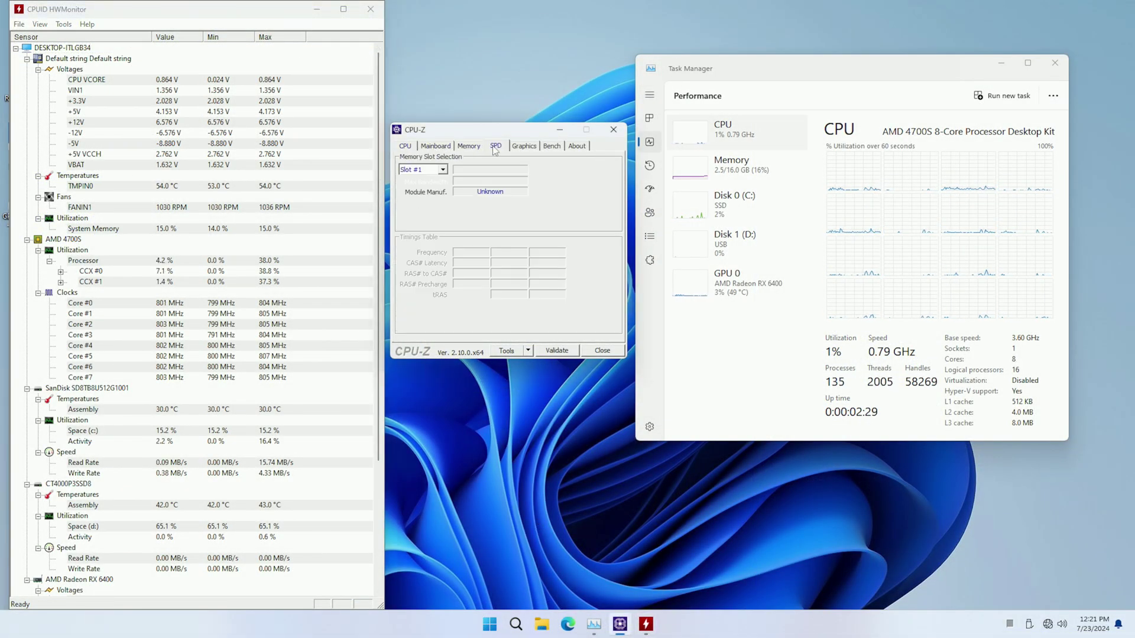
pyautogui.click(525, 147)
pyautogui.click(551, 146)
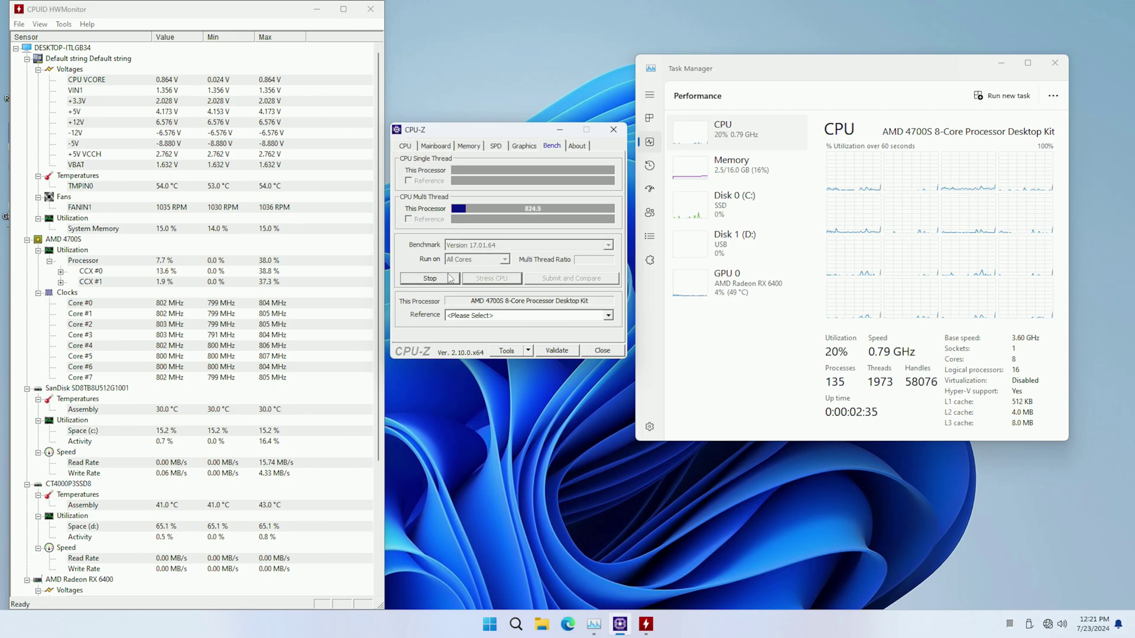